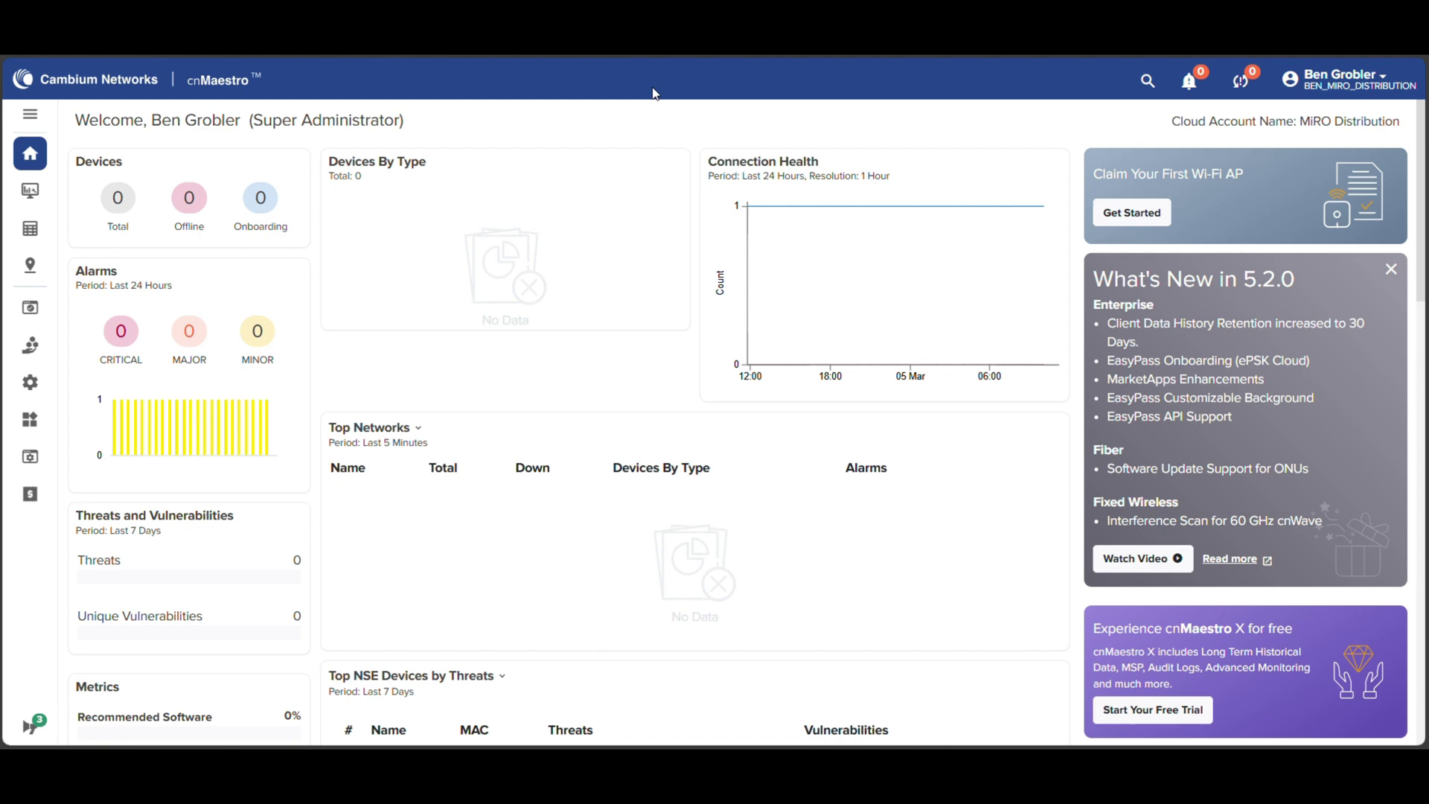
# - Go from Inventory to the Onboard devices queue and start a claim by serial number
pyautogui.click(33, 231)
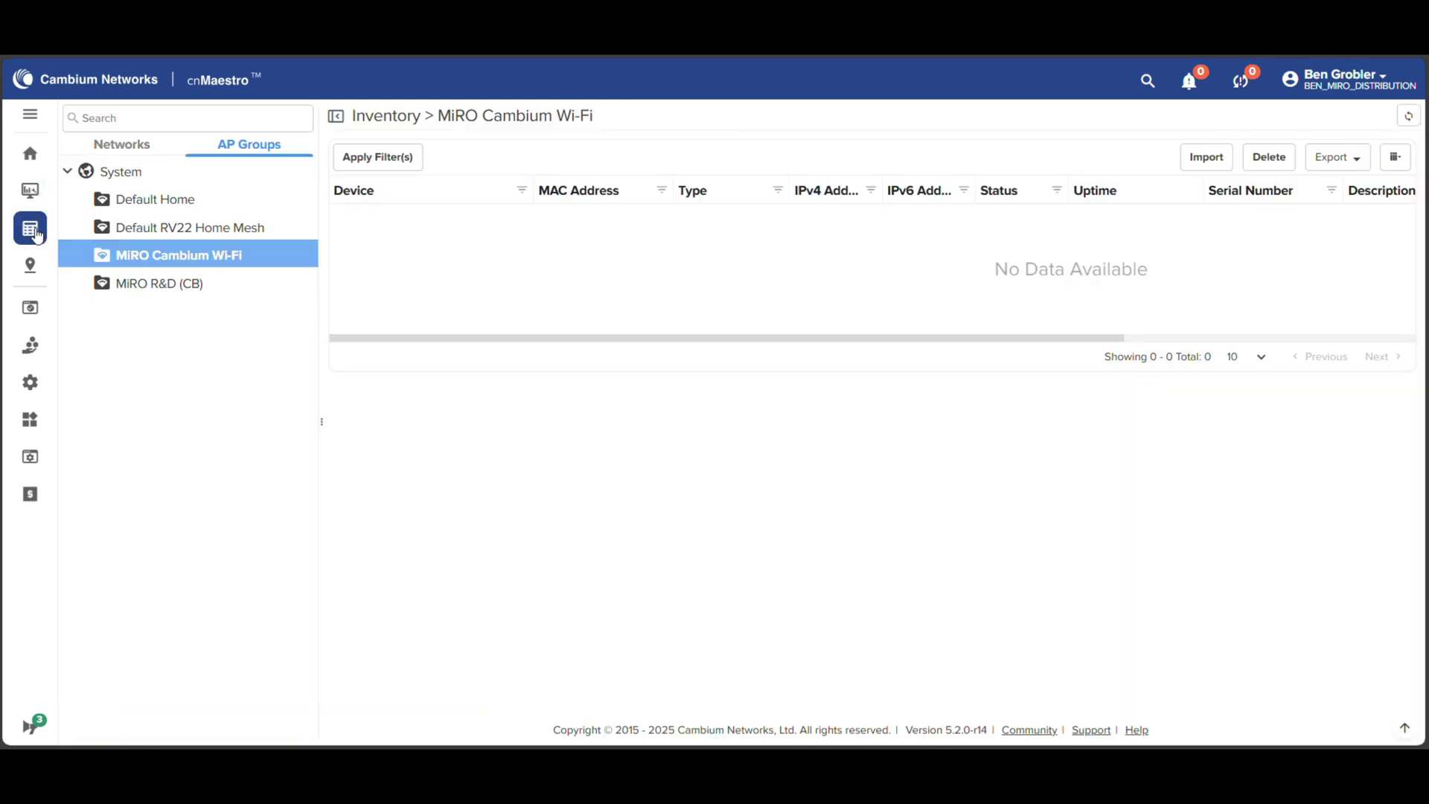
pyautogui.click(31, 311)
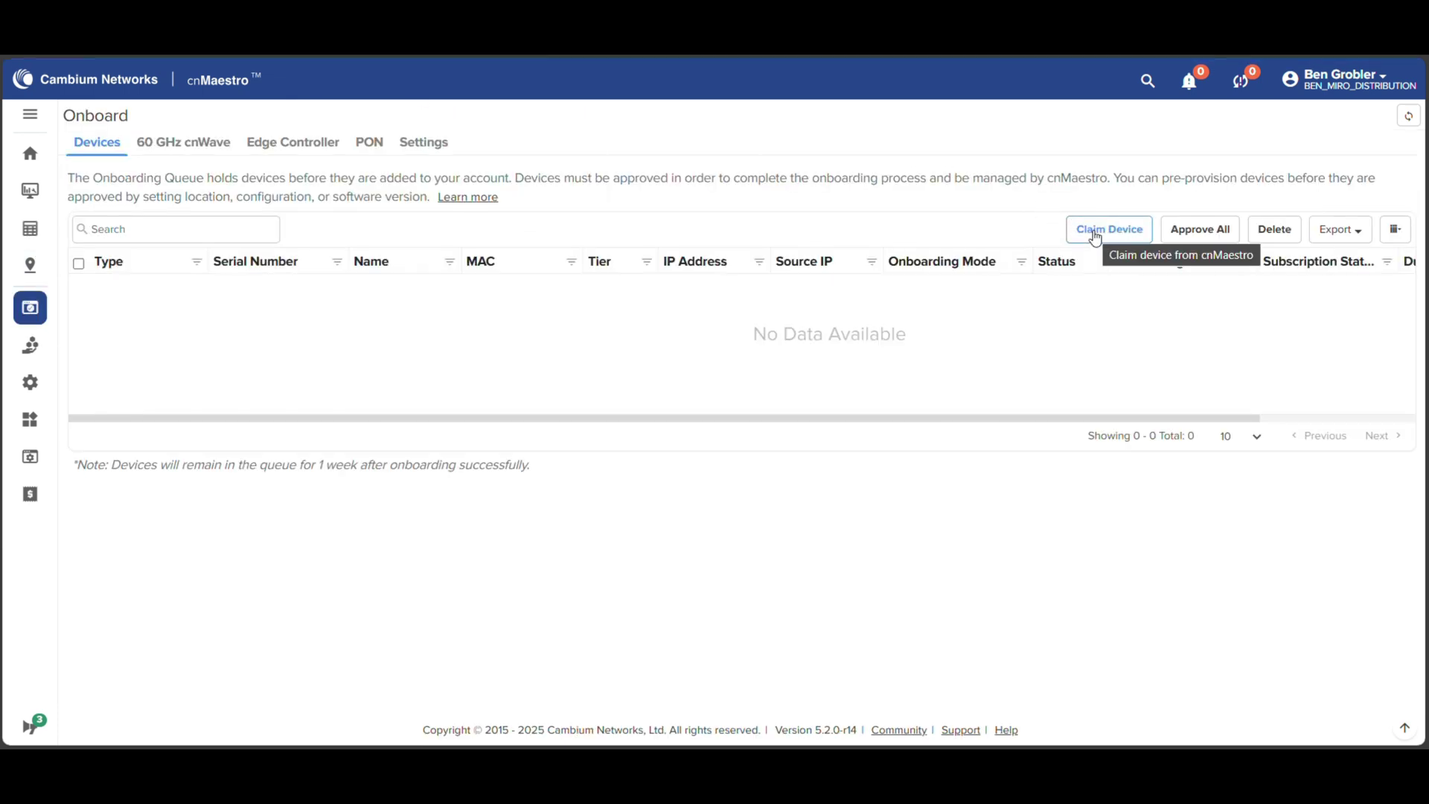
pyautogui.click(1070, 225)
# - Paste the access point's serial number, claim it, and close the success summary
pyautogui.click(704, 288)
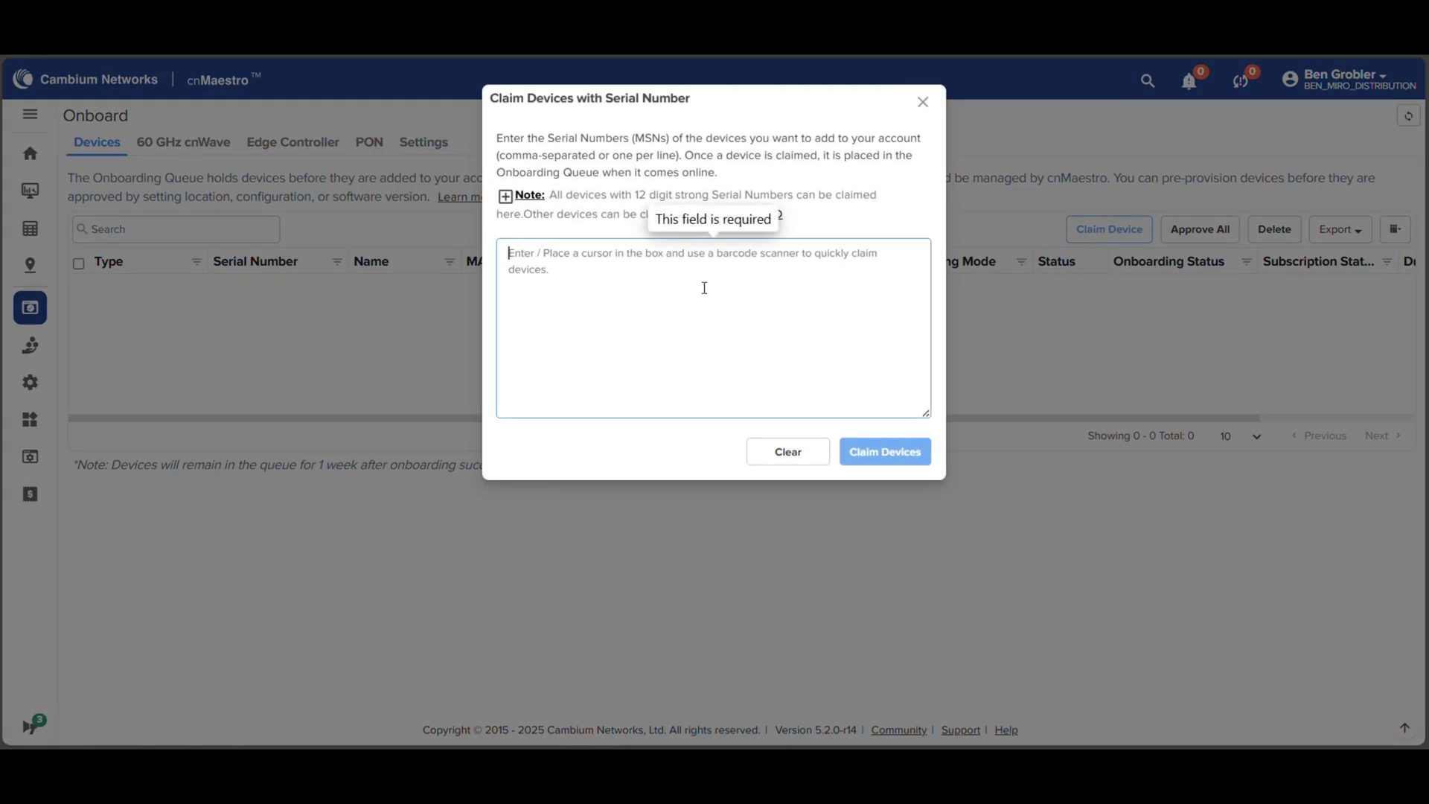
pyautogui.hotkey('ctrl', 'v')
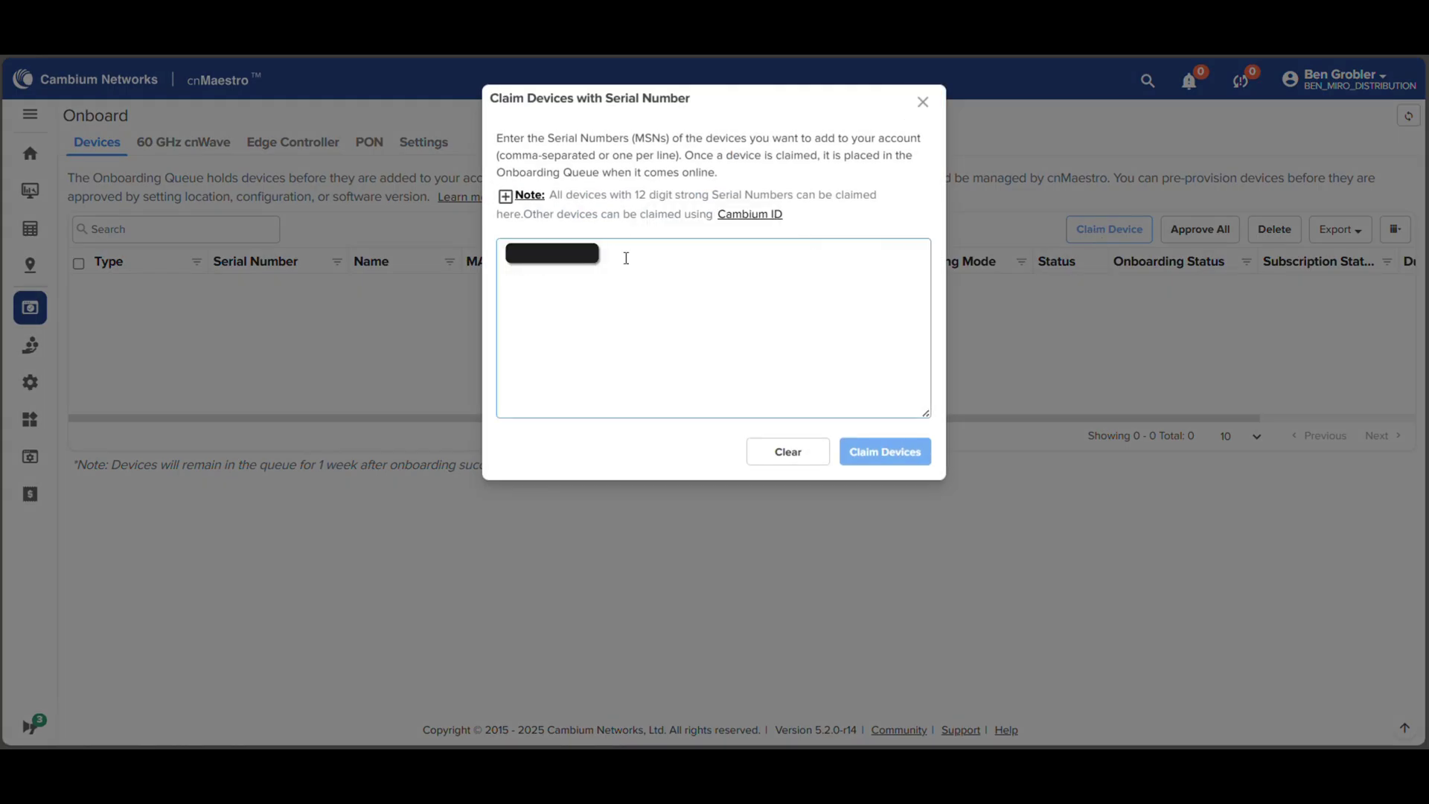
pyautogui.click(893, 458)
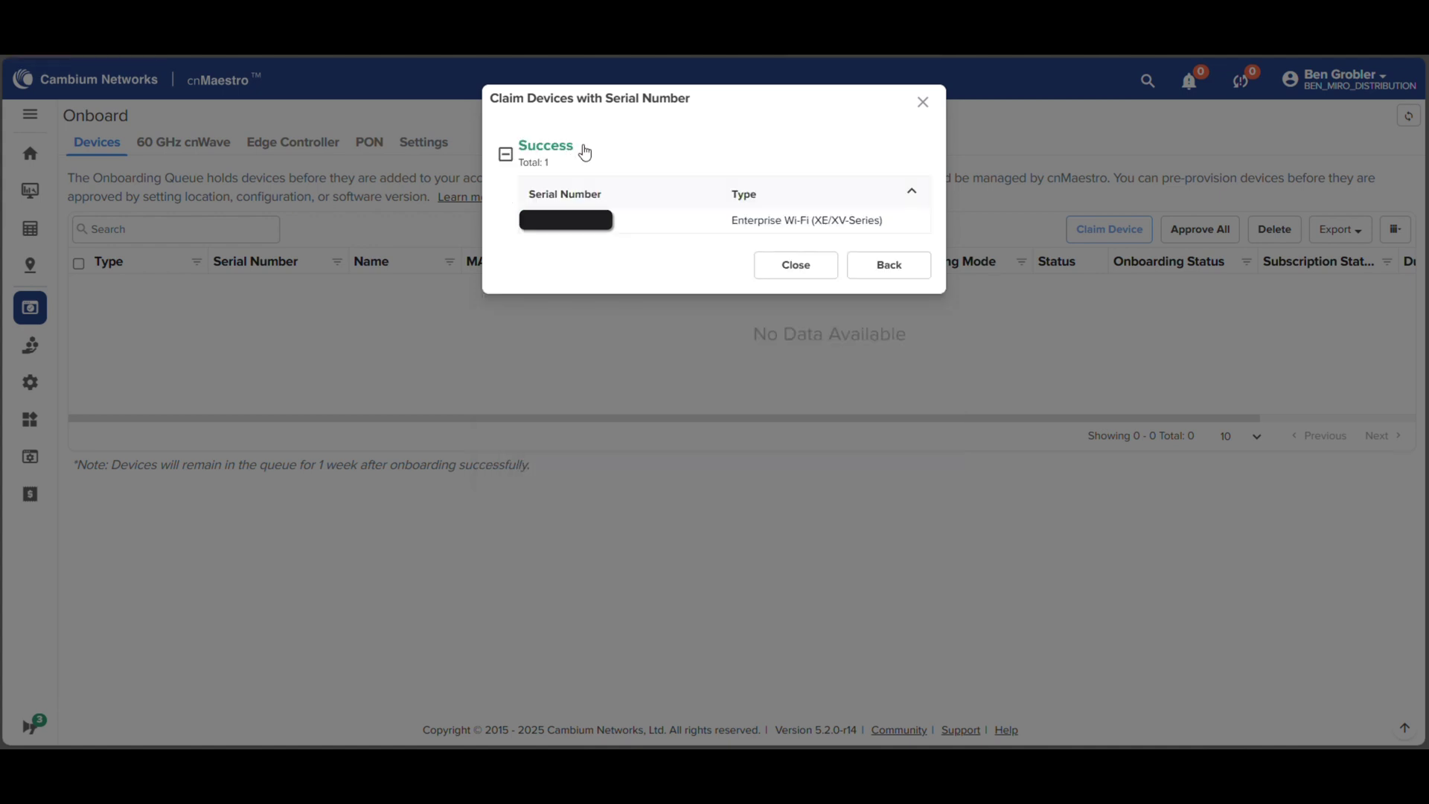
pyautogui.click(818, 276)
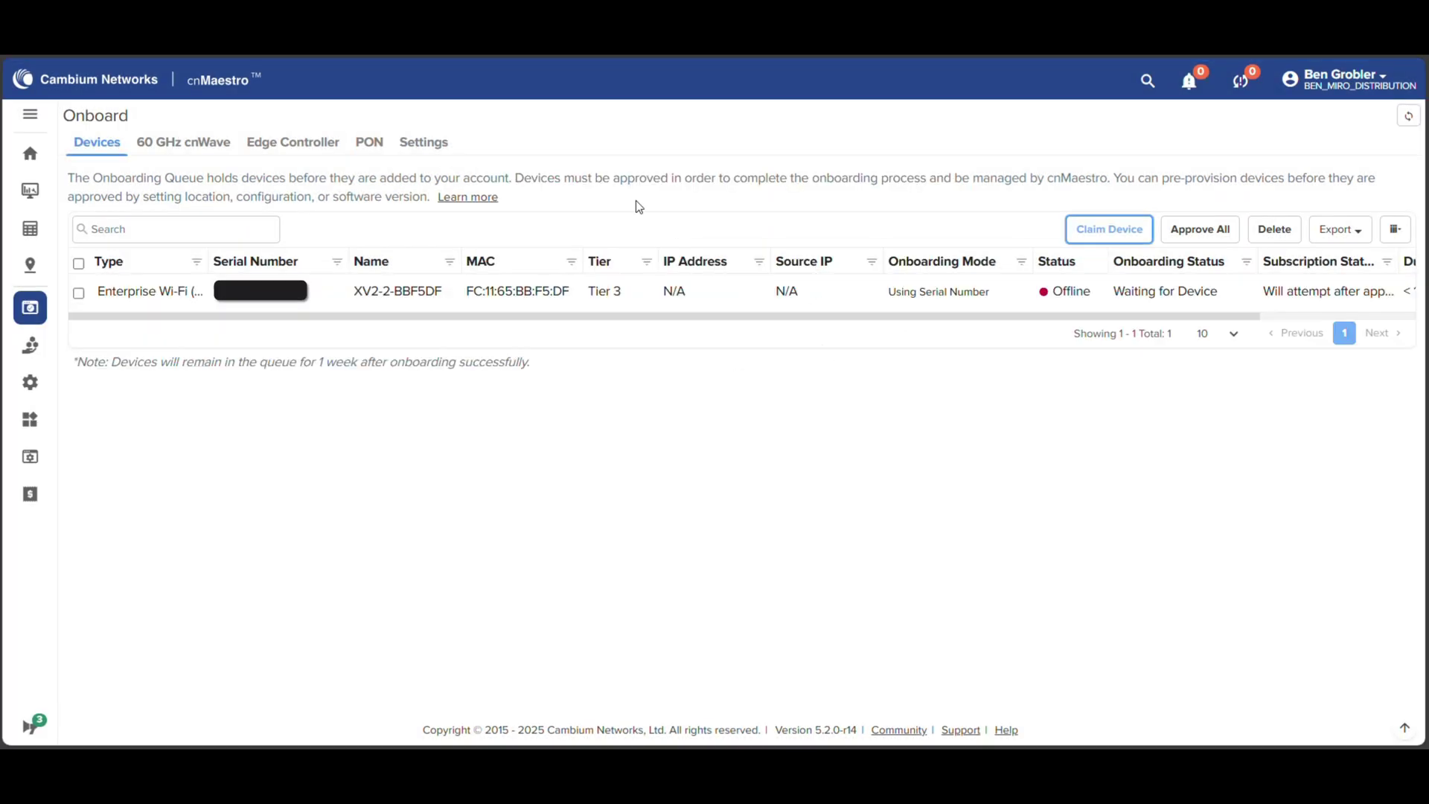
pyautogui.moveTo(737, 291)
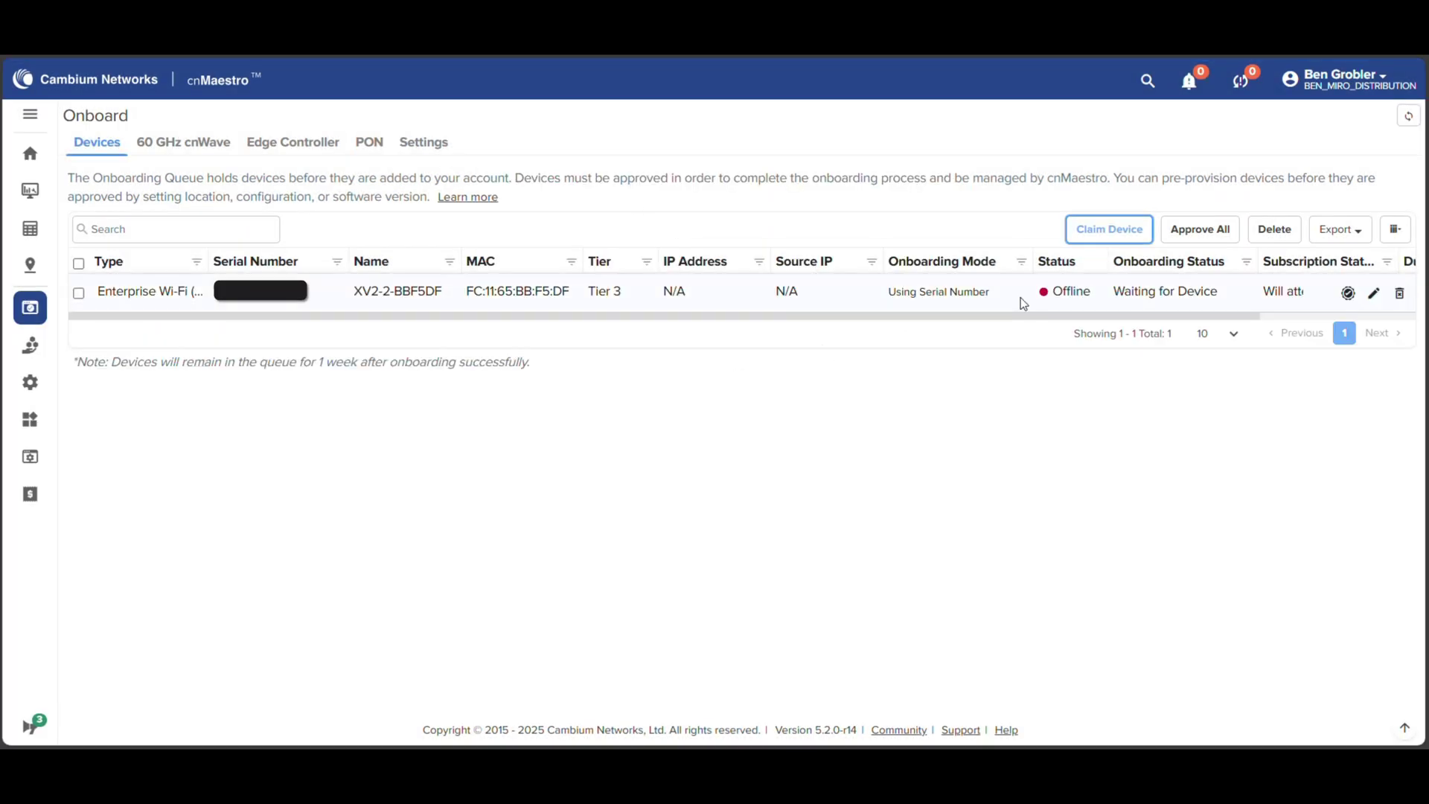
# - Rename the queued access point to CB-XV2-21X
pyautogui.click(1376, 295)
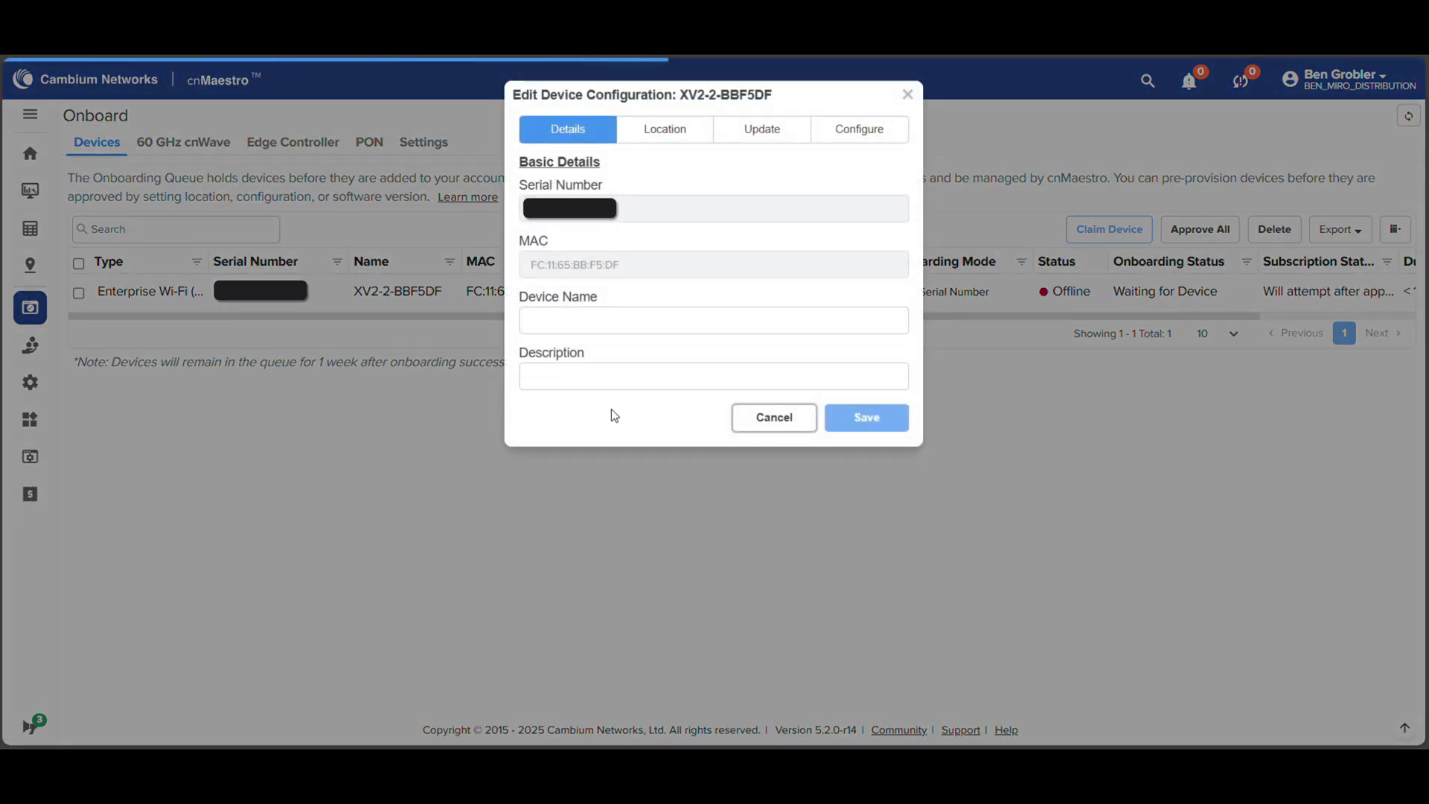
pyautogui.click(525, 319)
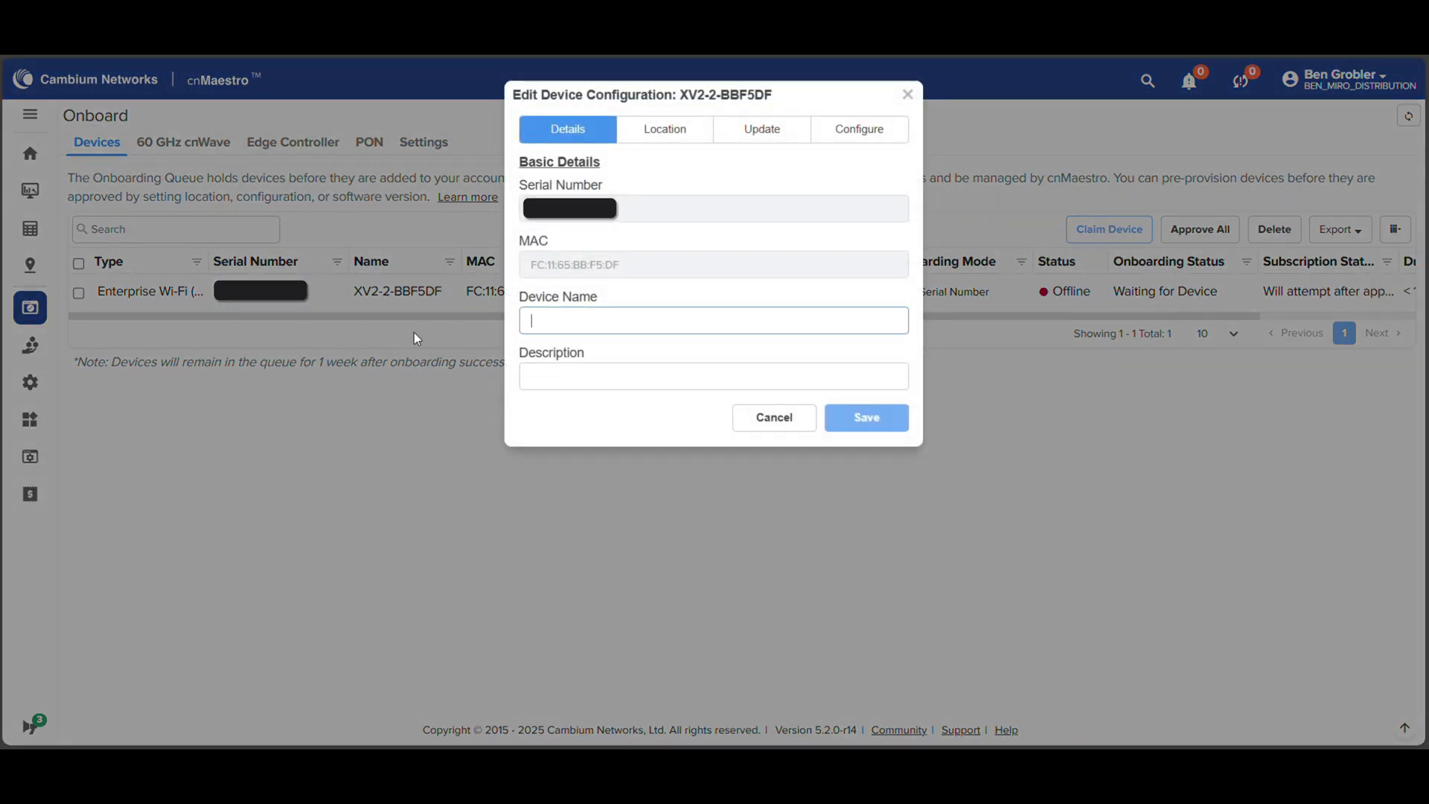
pyautogui.write('CB-XV2-21X')
pyautogui.click(756, 95)
# - Assign the access point to the MiRO Cambium Wi-Fi AP group and save
pyautogui.click(857, 134)
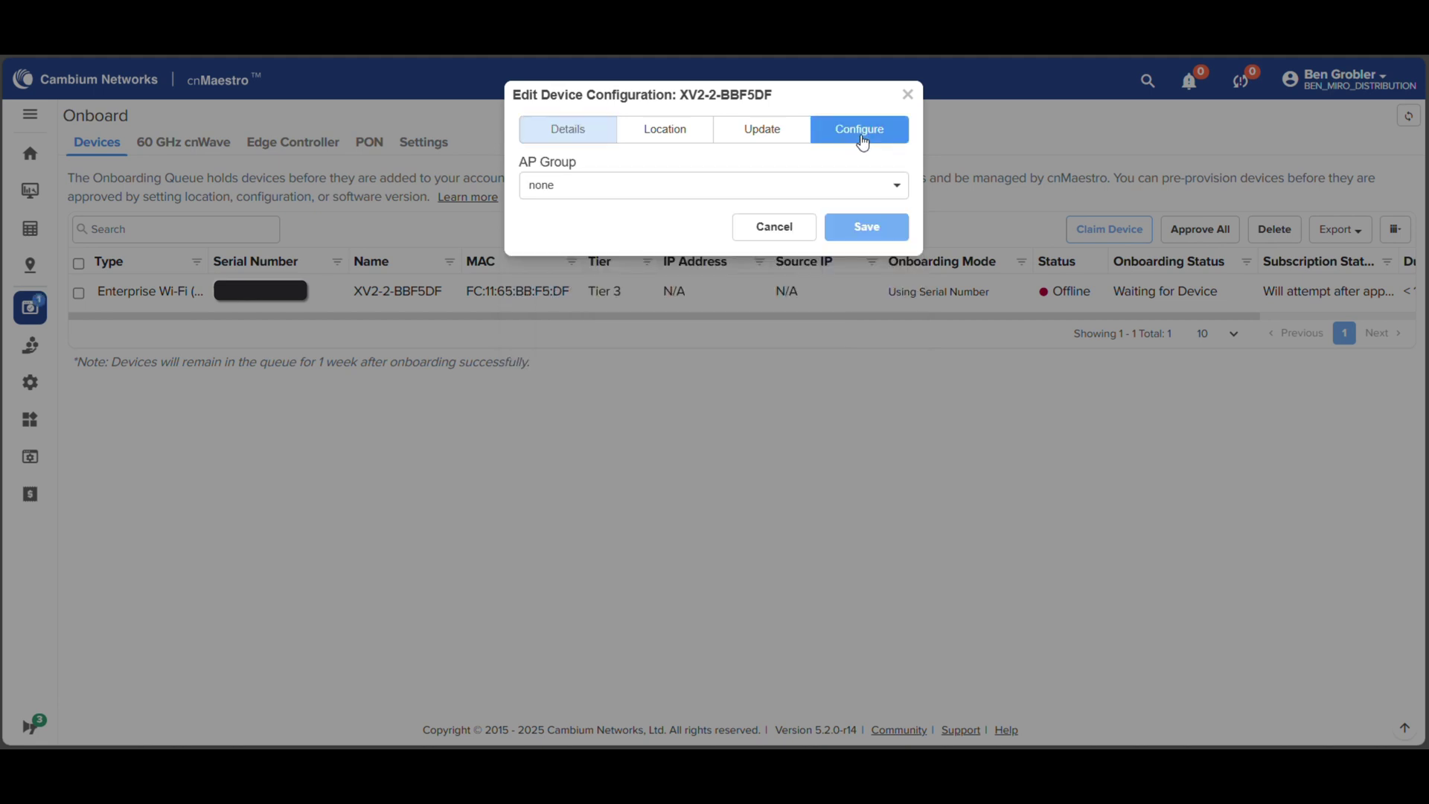
pyautogui.click(718, 190)
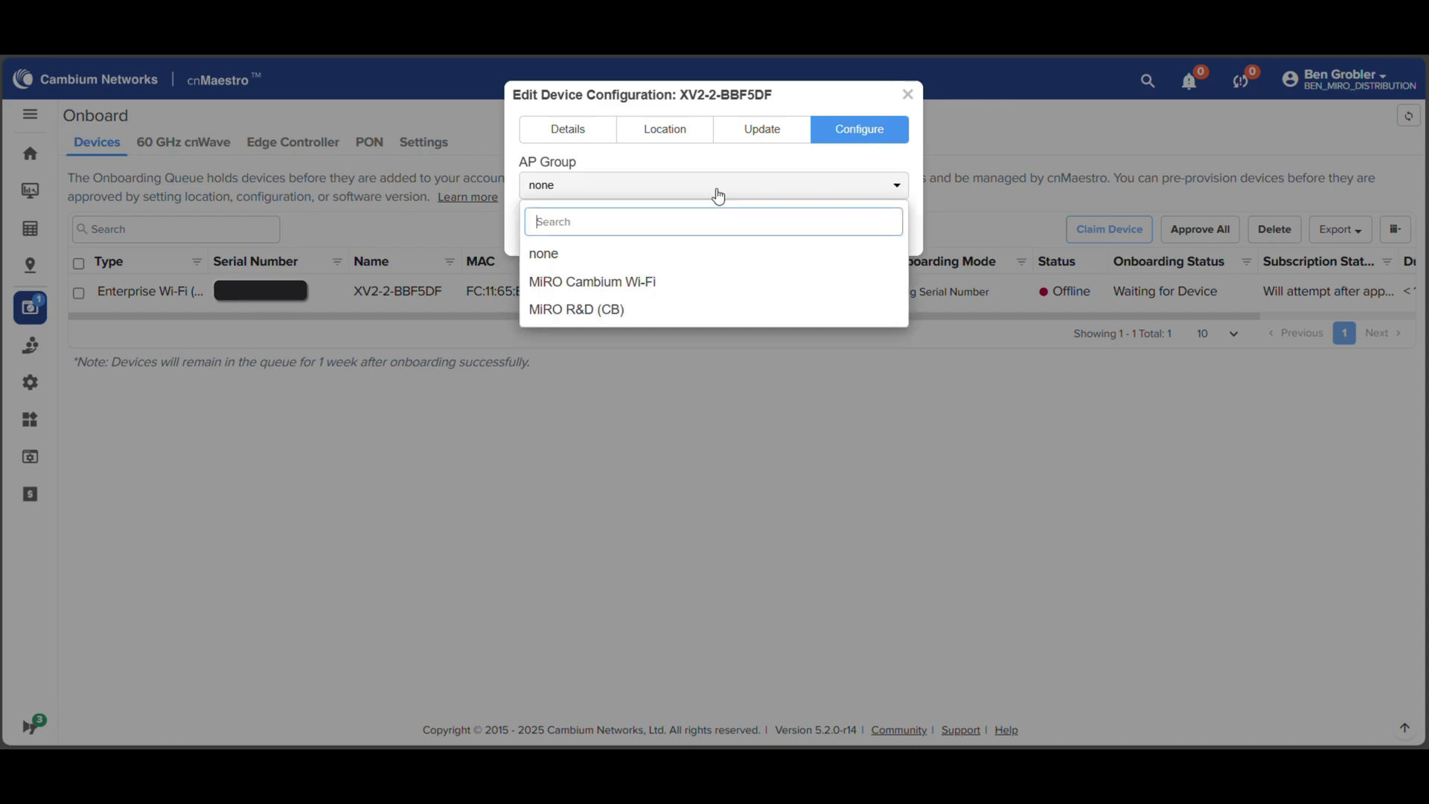
pyautogui.click(635, 287)
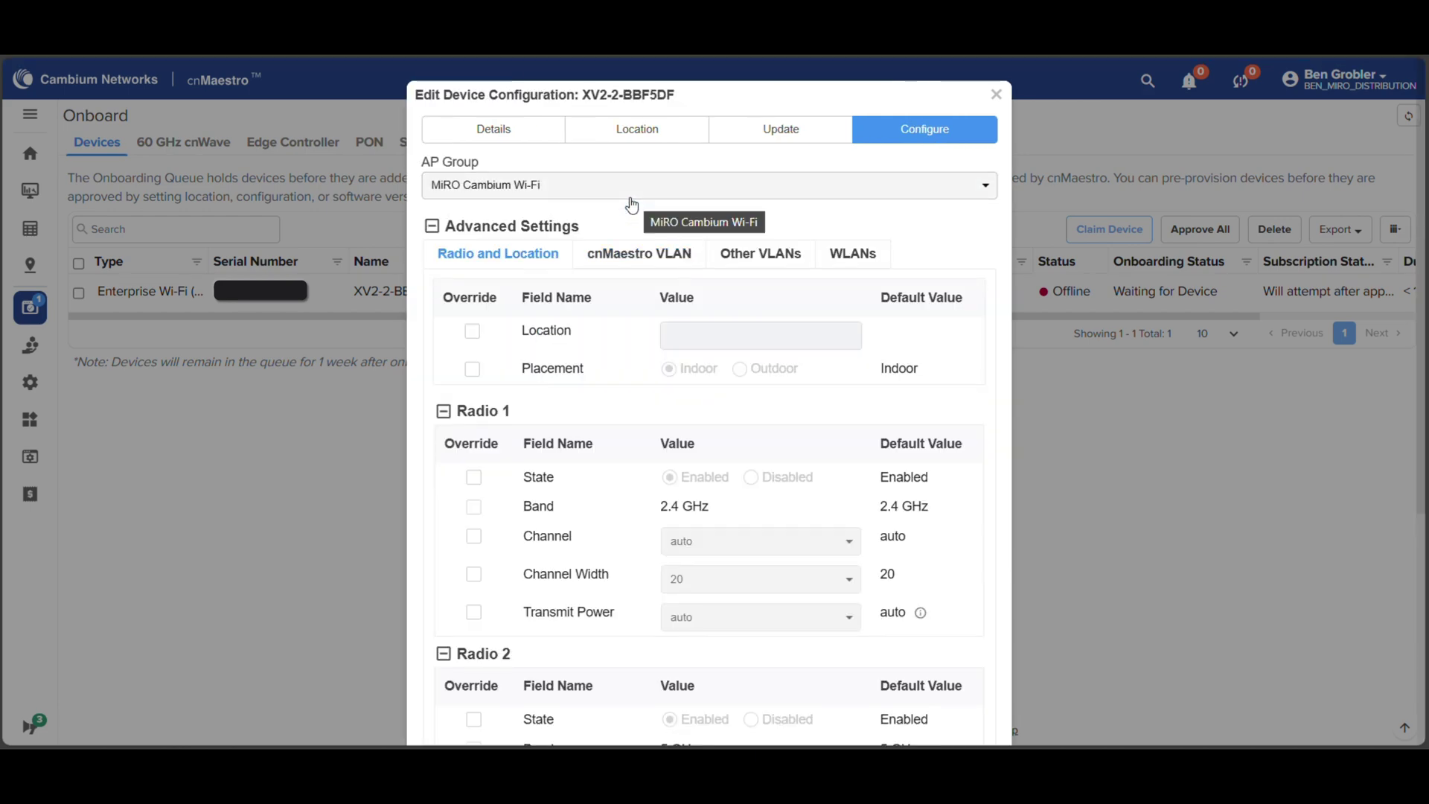
pyautogui.scroll(-5, 824, 465)
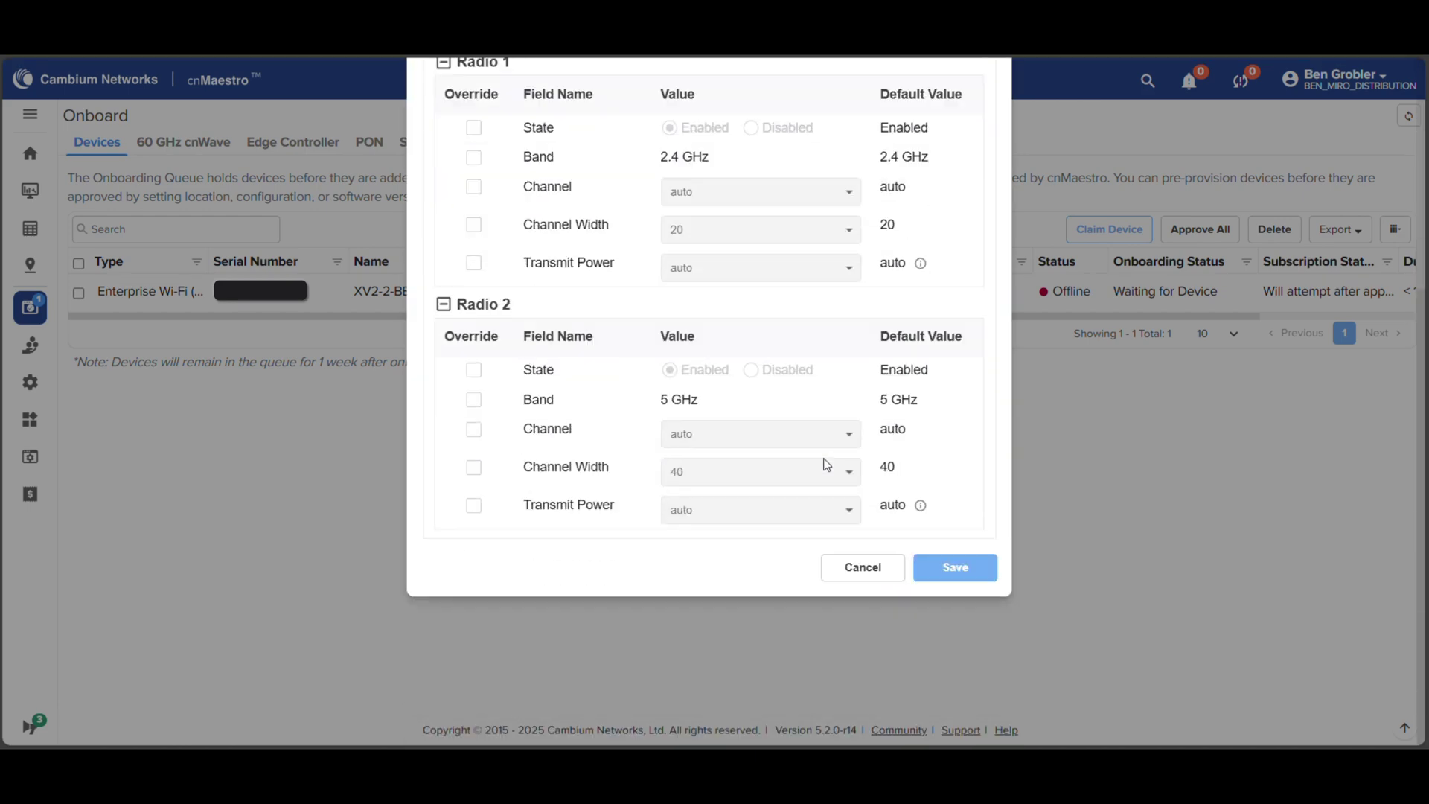
pyautogui.click(956, 567)
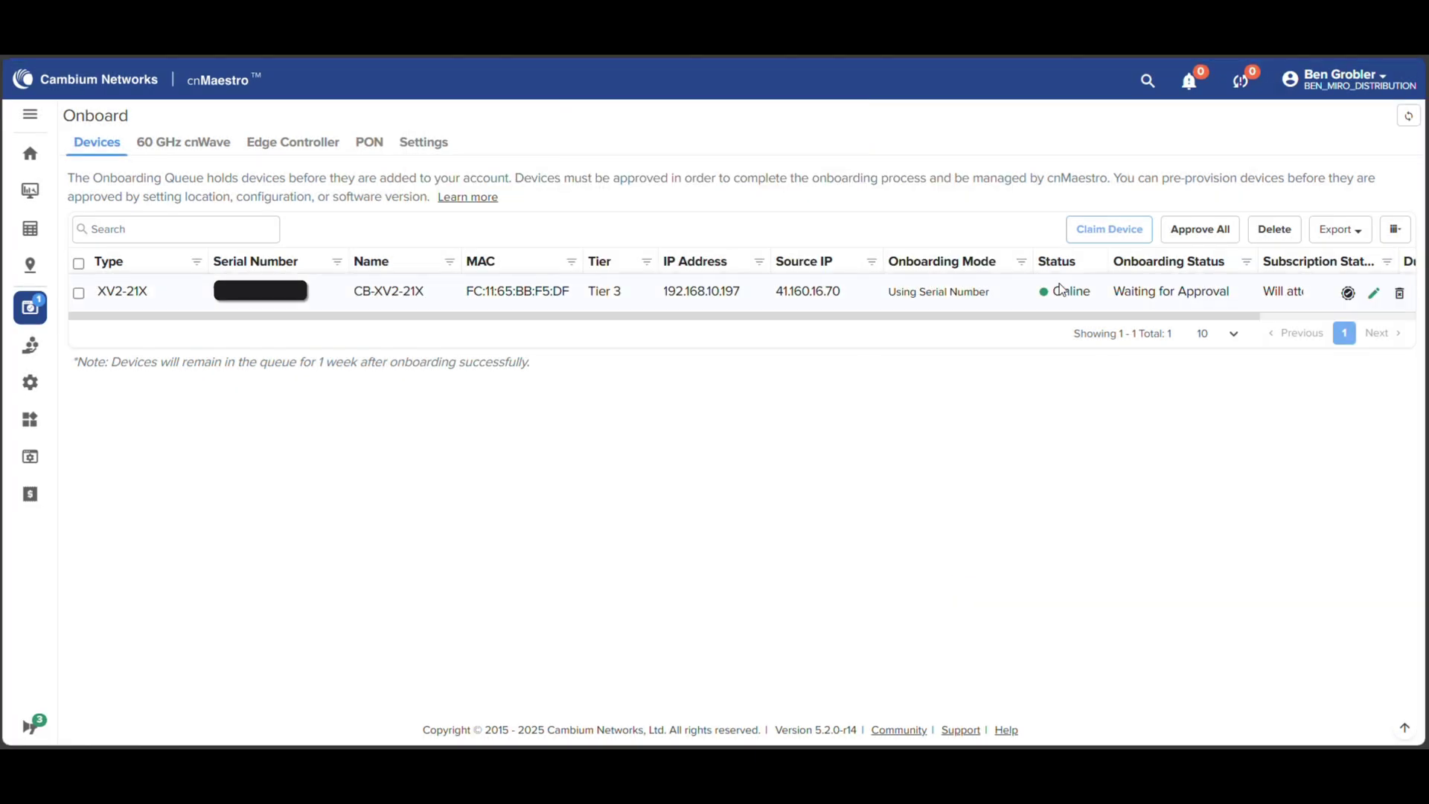